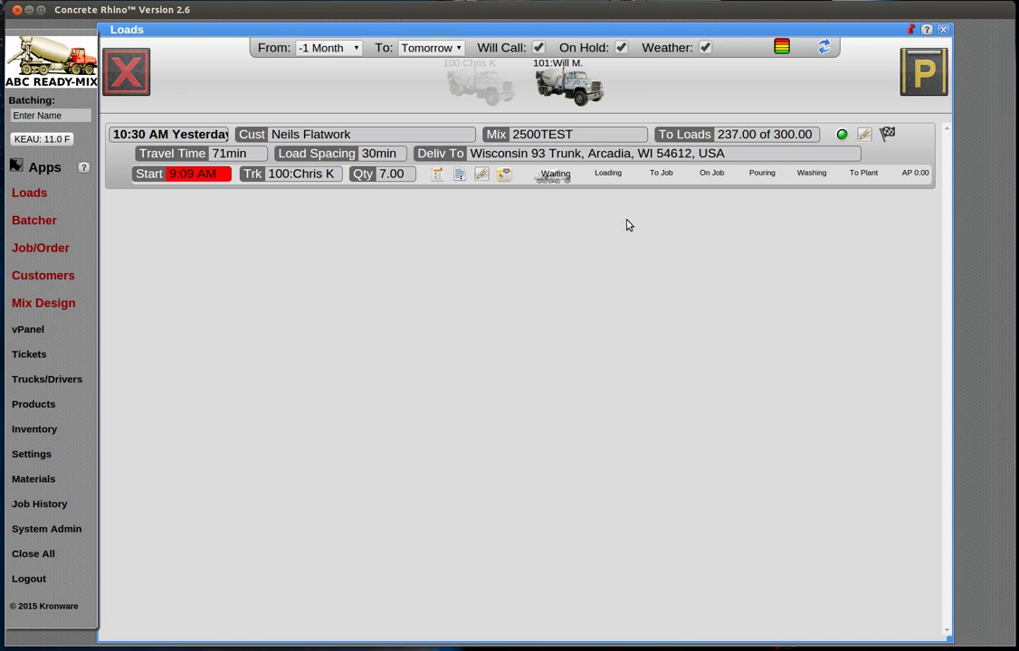
Step: Batch the 7.00-yard 2500TEST load into truck 100, accepting the cement over-tolerance warning
left_click(608, 178)
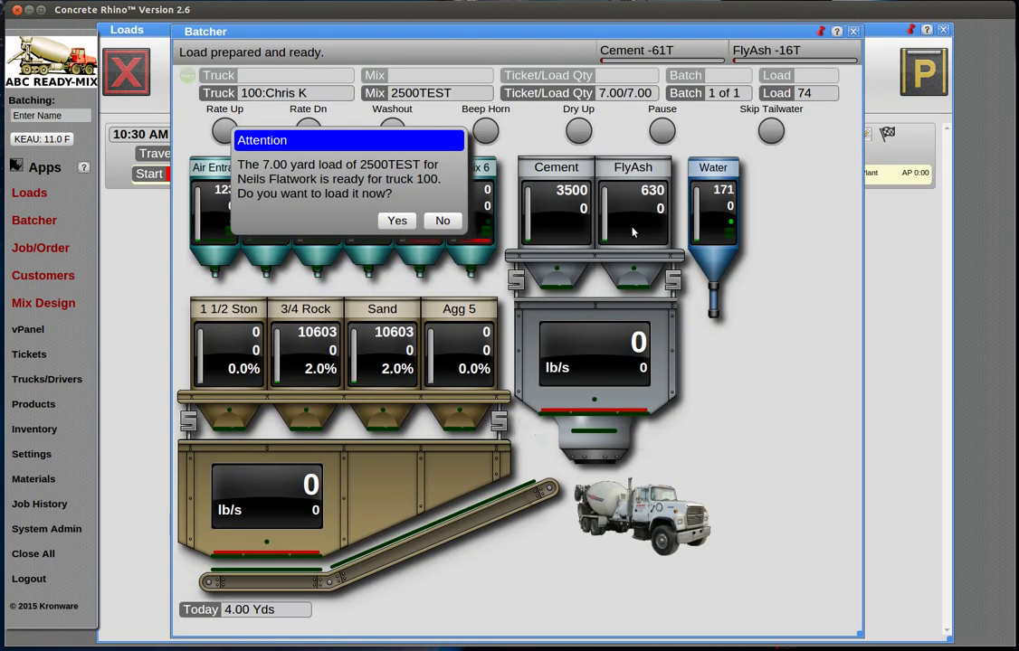
left_click(395, 222)
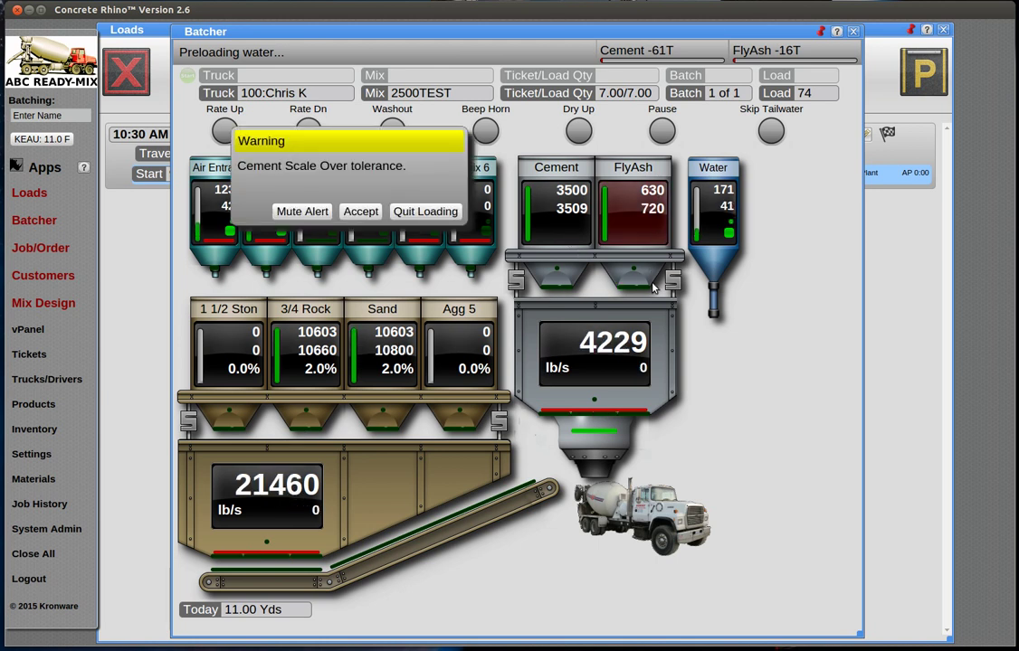
left_click(365, 216)
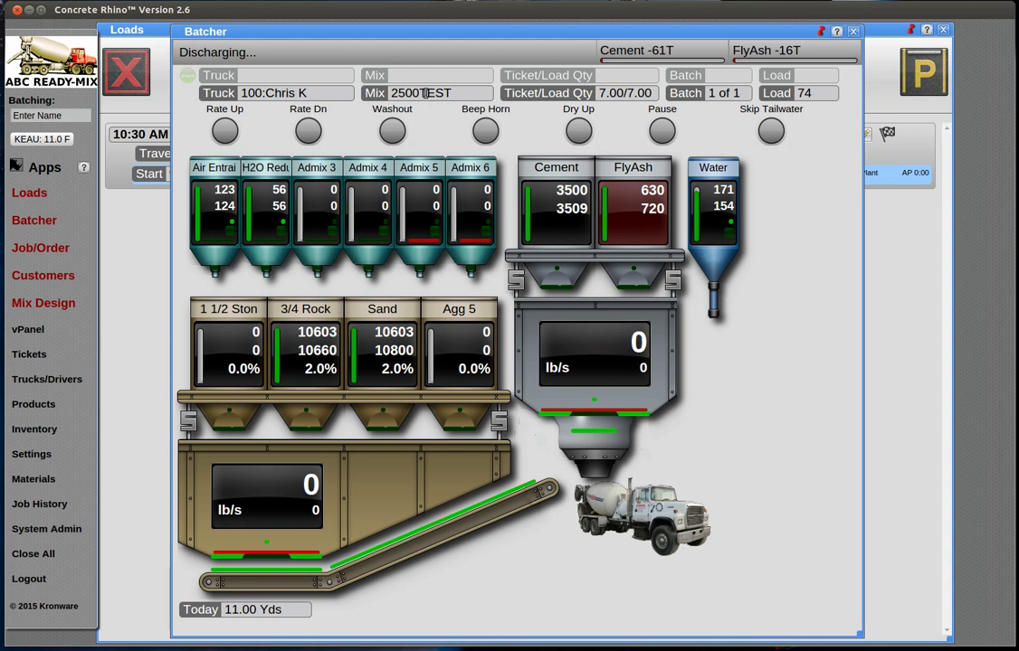
Step: Select the 2500TEST mix in Mix Design and show its eight-ingredient materials list
left_click(56, 307)
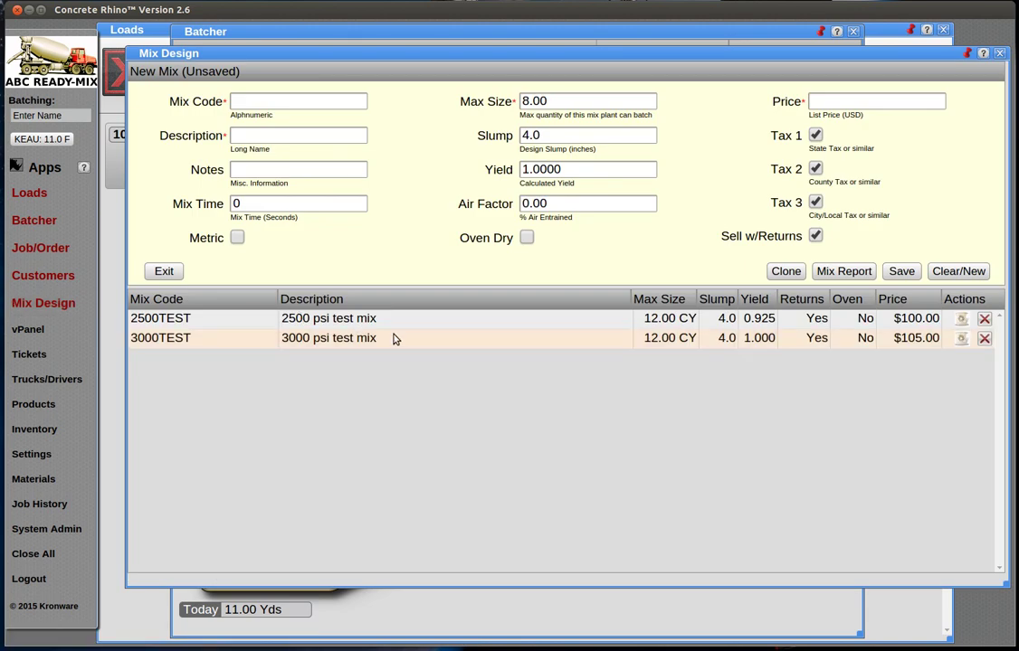
left_click(419, 324)
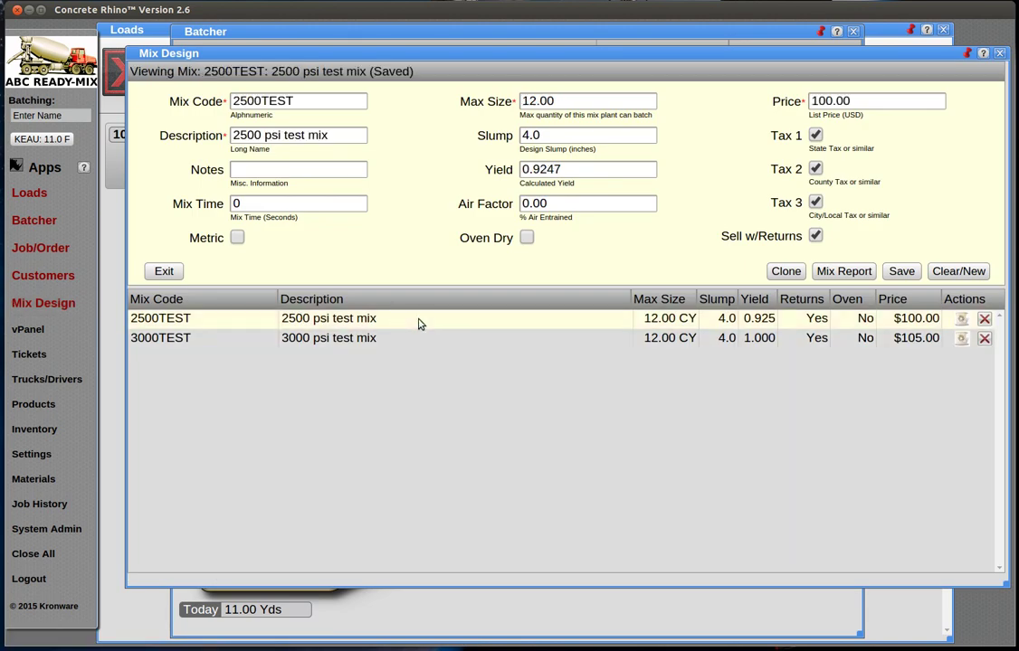
left_click(960, 320)
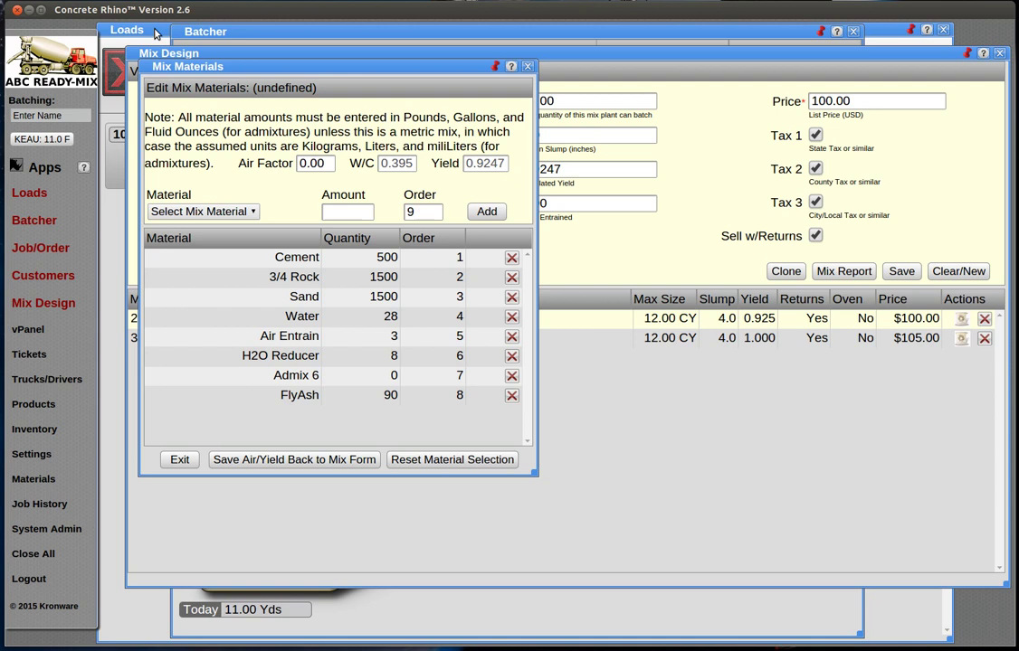
left_click(244, 32)
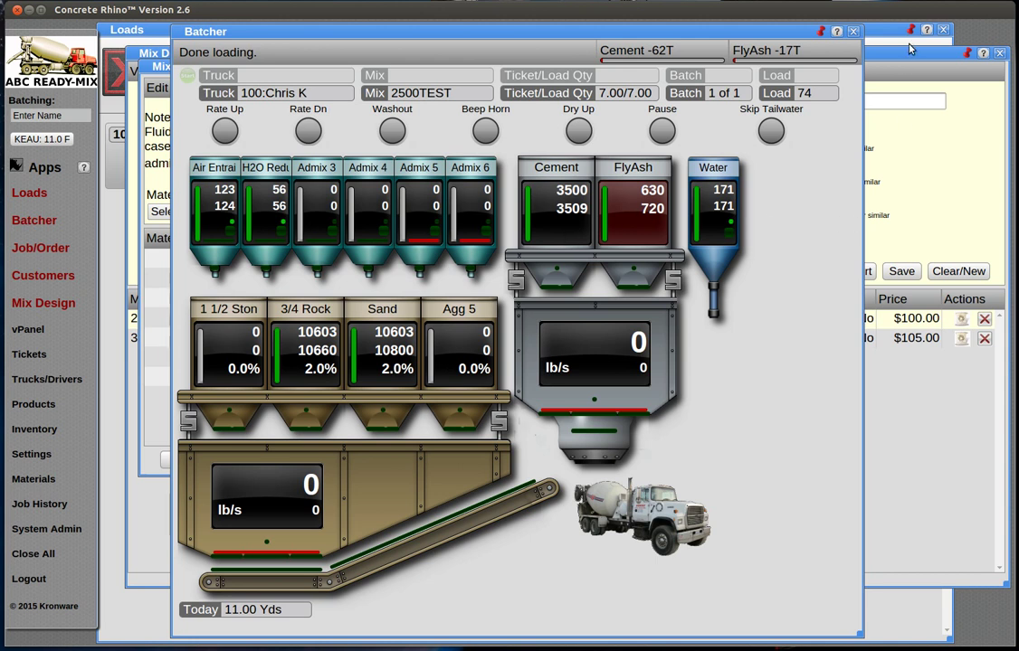
left_click(800, 45)
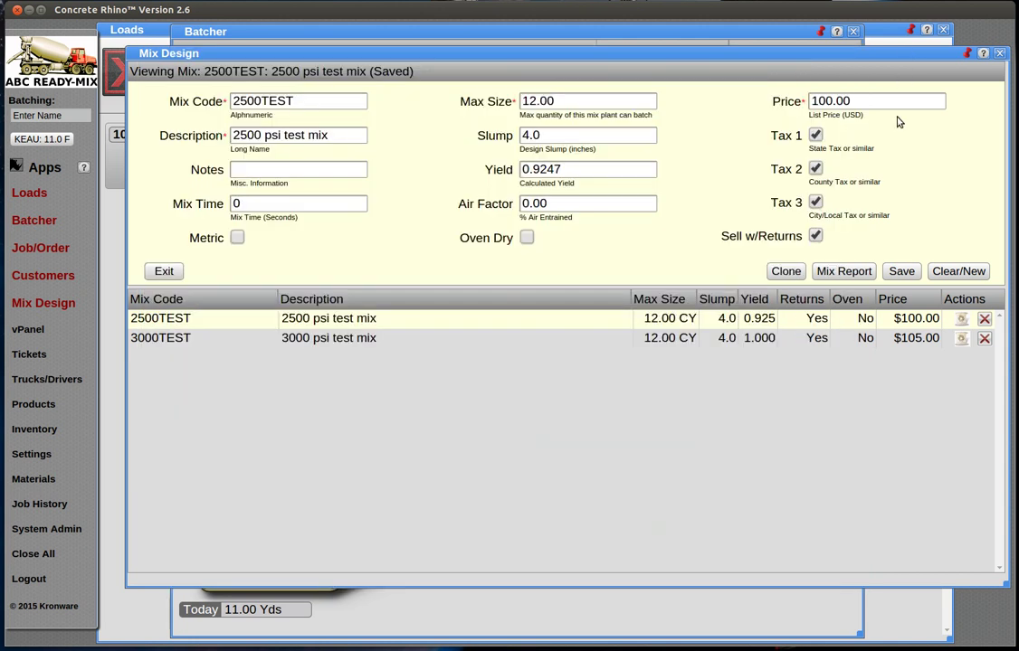
left_click(961, 320)
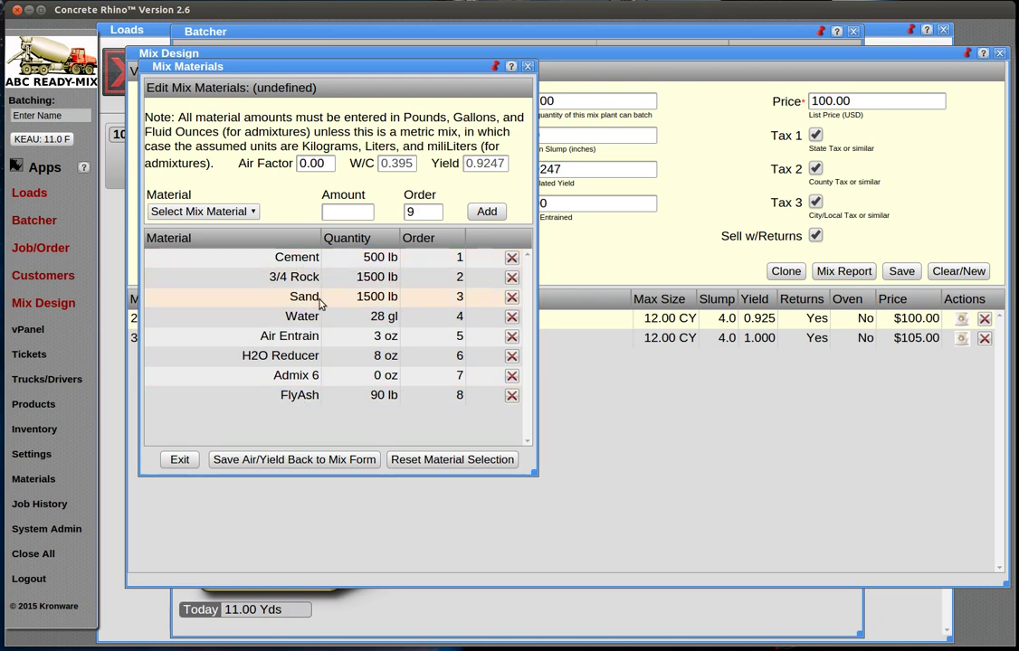
Step: Change 3/4 Rock's order to 9, send air/yield back to the mix form, and exit
left_click(439, 279)
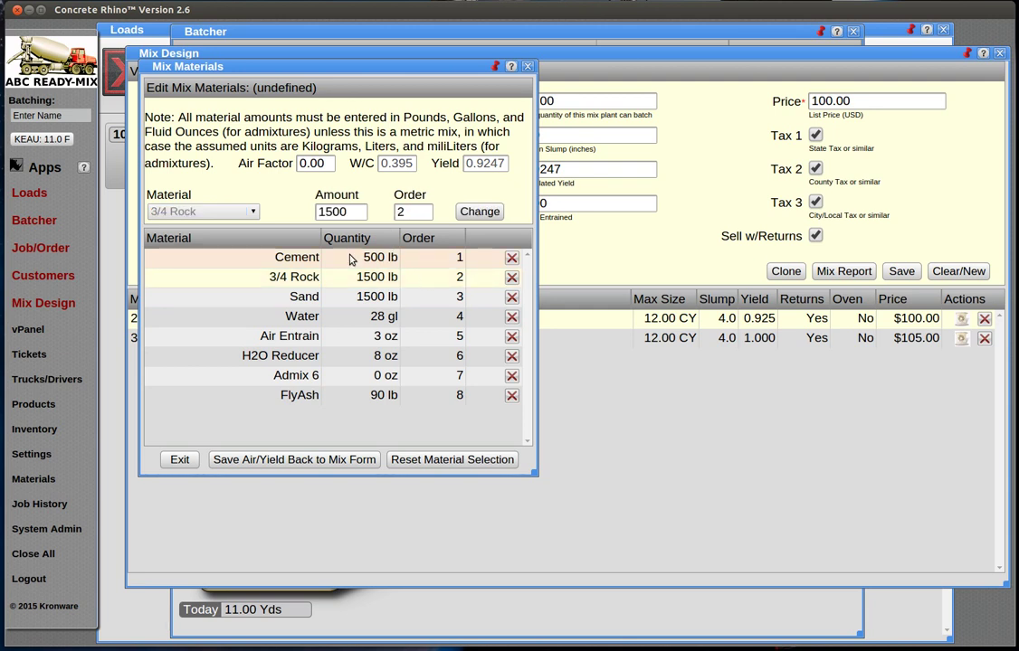
left_click(409, 211)
key("BackSpace")
type("9")
left_click(479, 211)
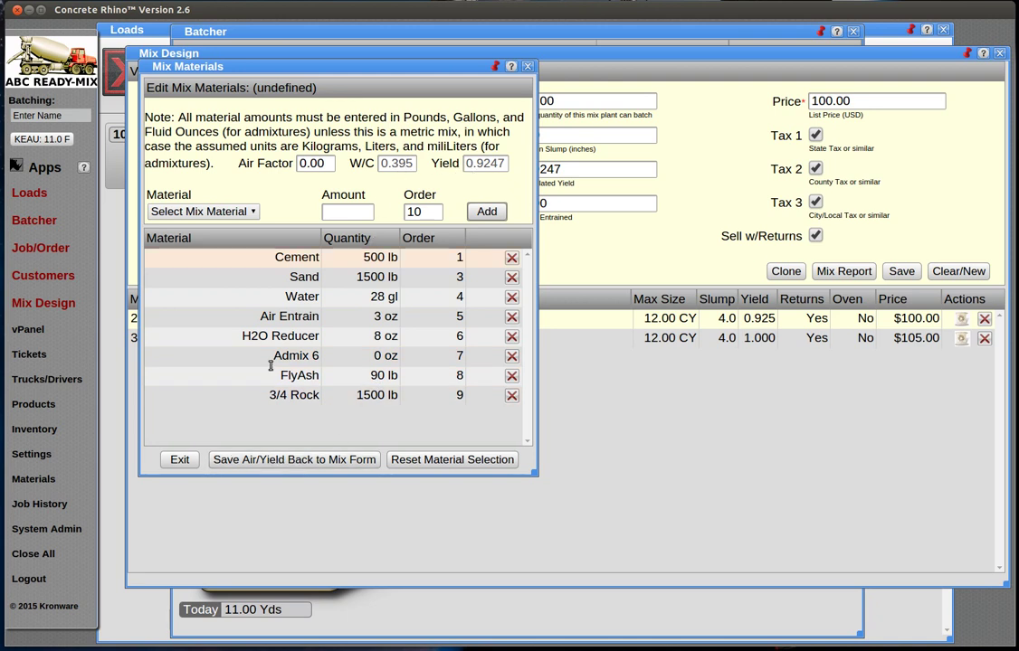
left_click(261, 461)
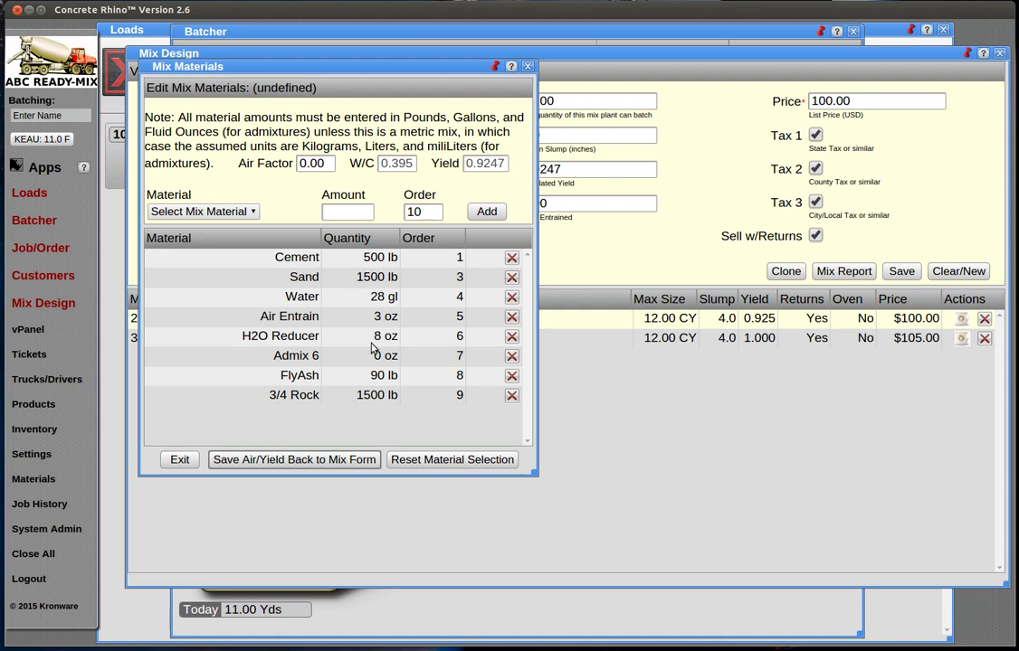
left_click(176, 461)
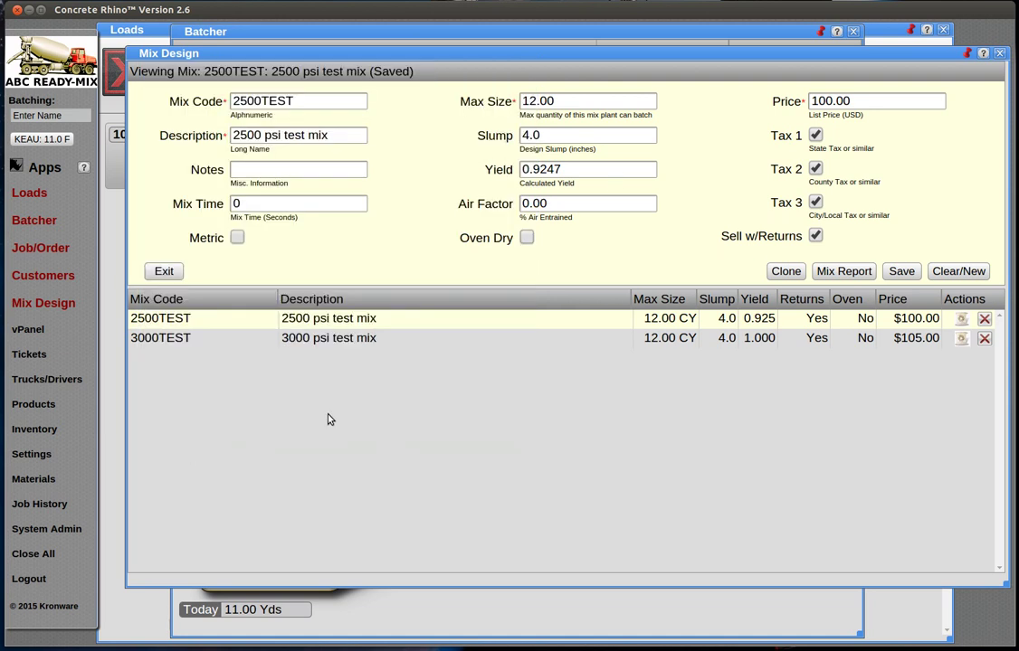
Step: Give truck 101 a recalculated 4.00-yard 2500TEST load and start batching it
left_click(509, 619)
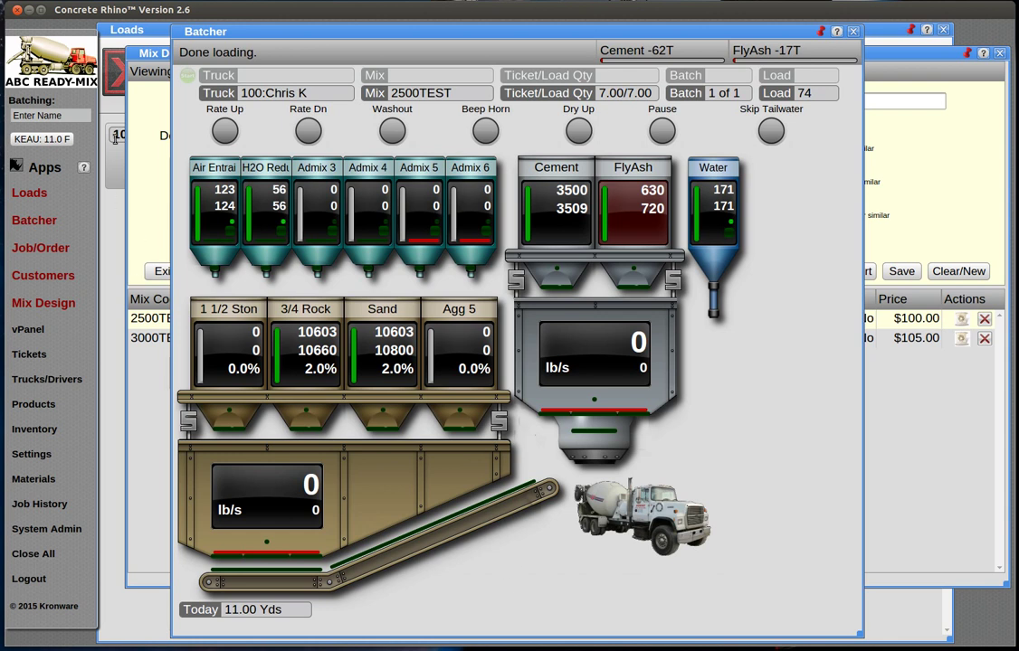
left_click(142, 33)
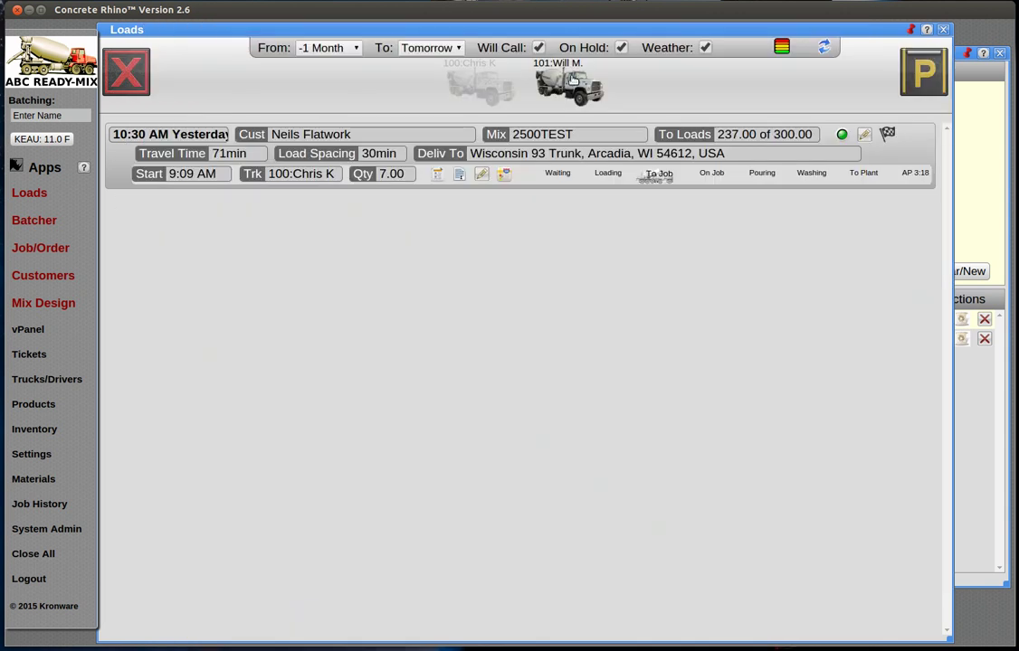
left_click_drag(504, 72, 589, 135)
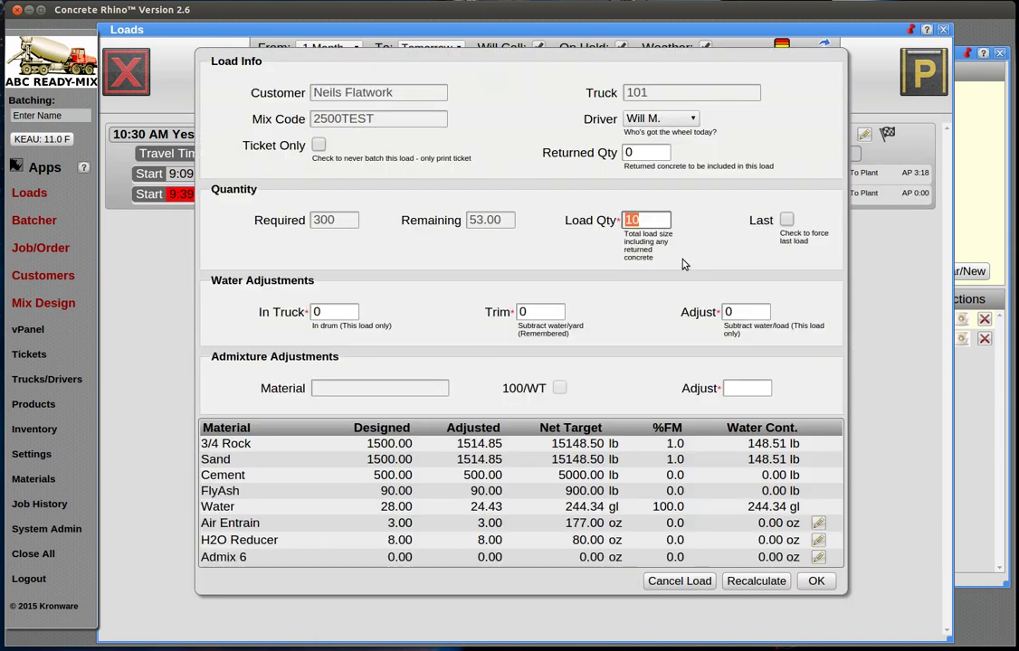
type("4")
left_click(764, 582)
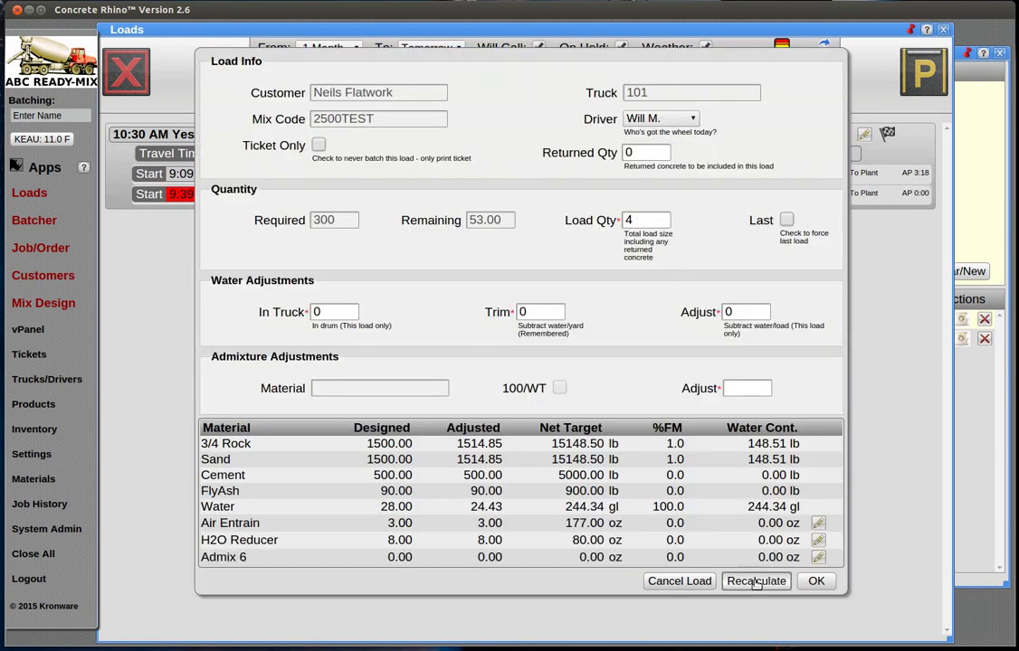
left_click(817, 584)
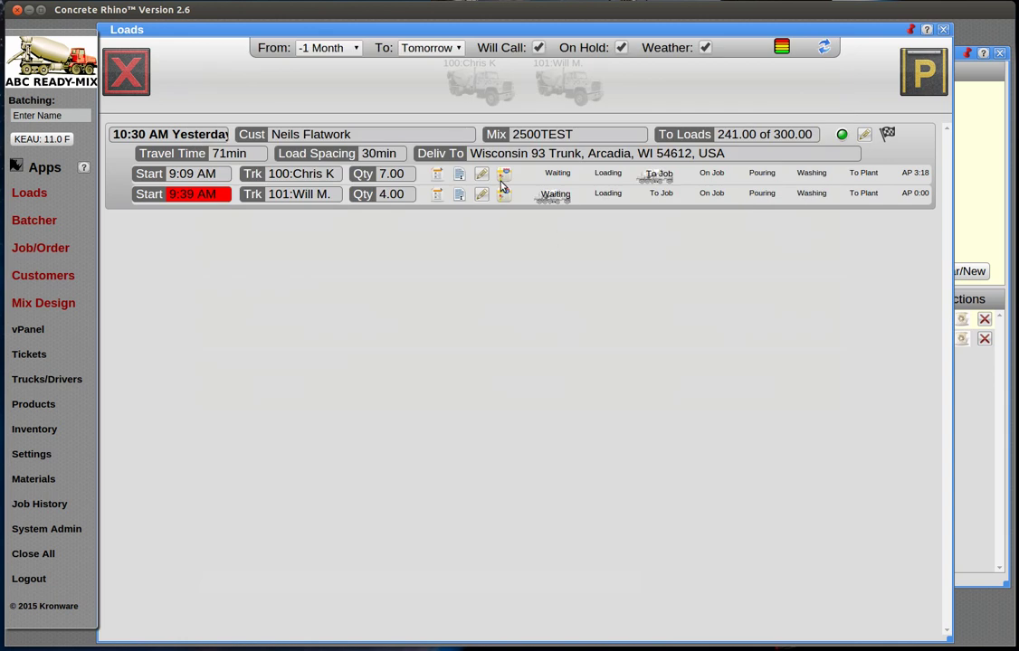
left_click(609, 194)
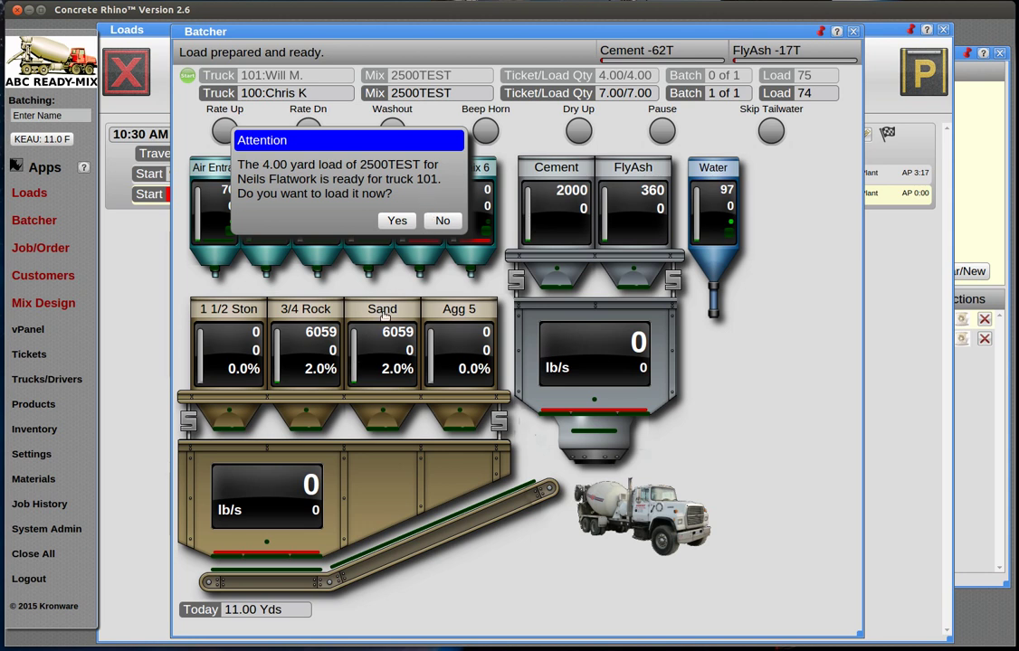
Step: Confirm loading truck 101's 4-yard batch, then bring the Mix Design window forward
left_click(398, 221)
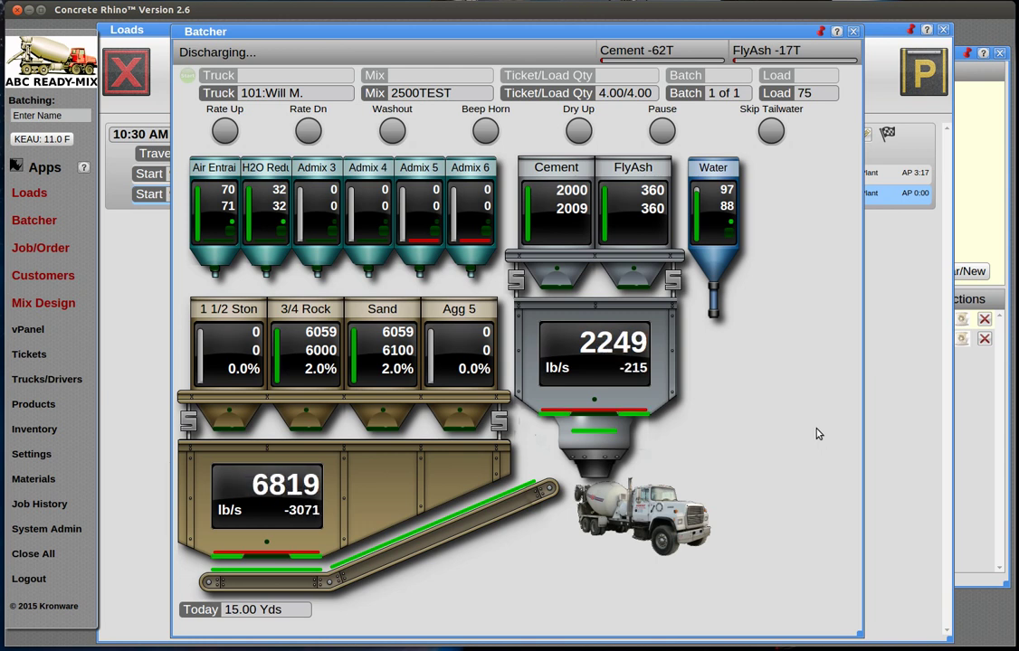
left_click(971, 221)
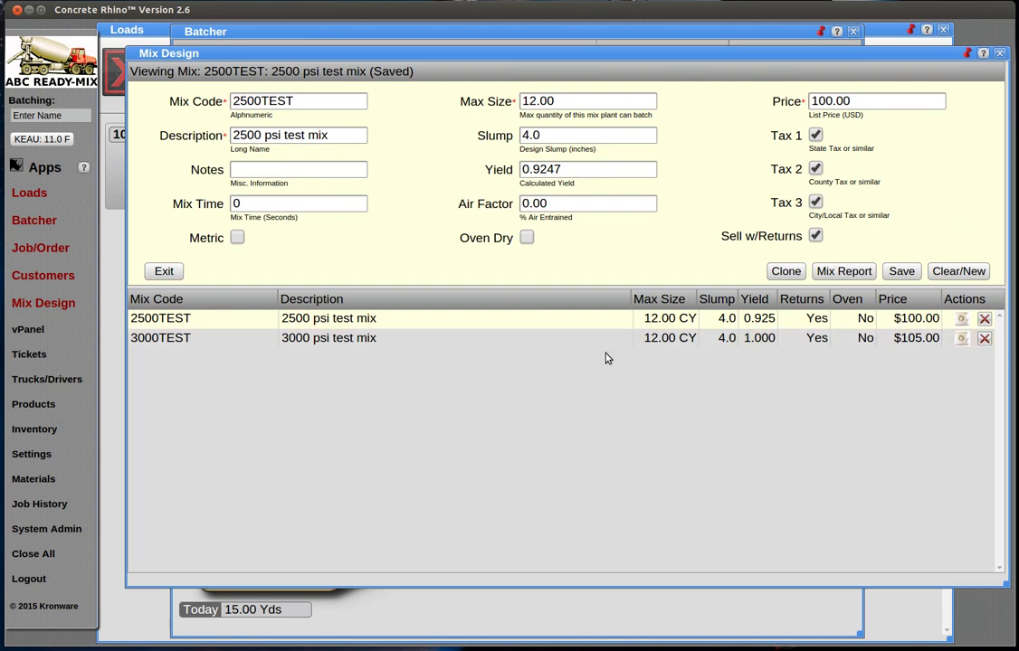
Step: Clear the form and enter mix code 3500TEST with description '3500psi test mix'
left_click(959, 272)
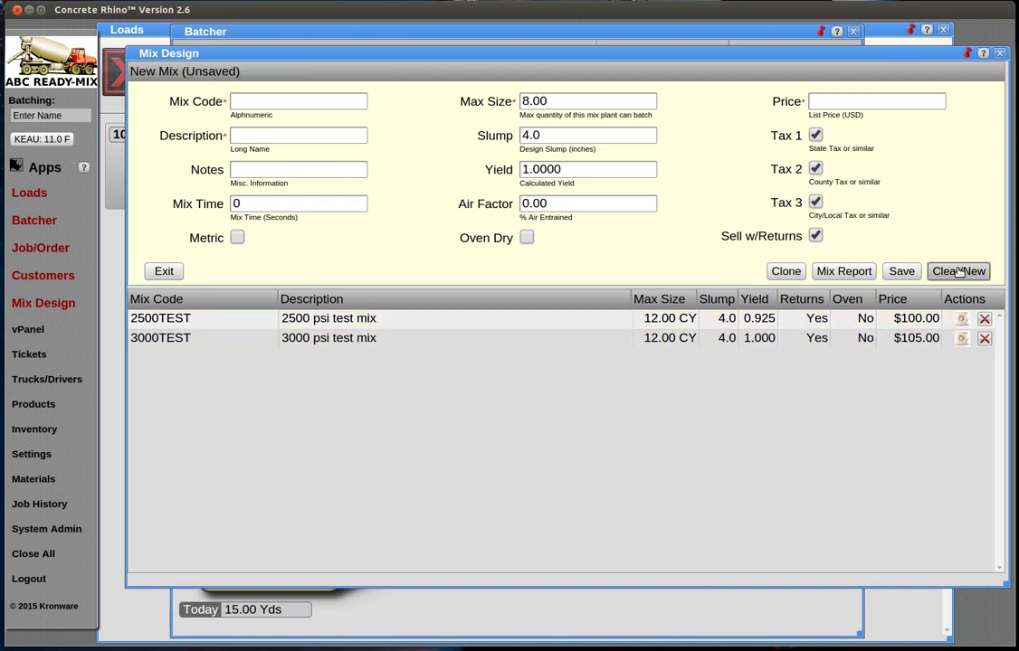
left_click(272, 100)
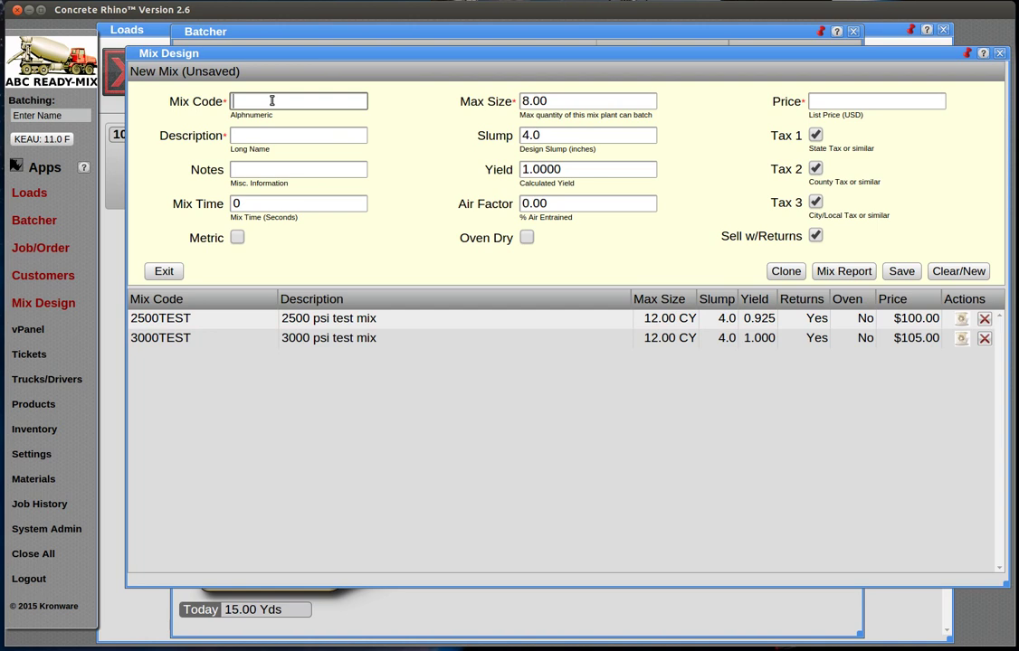
type("3500TEST")
left_click(271, 135)
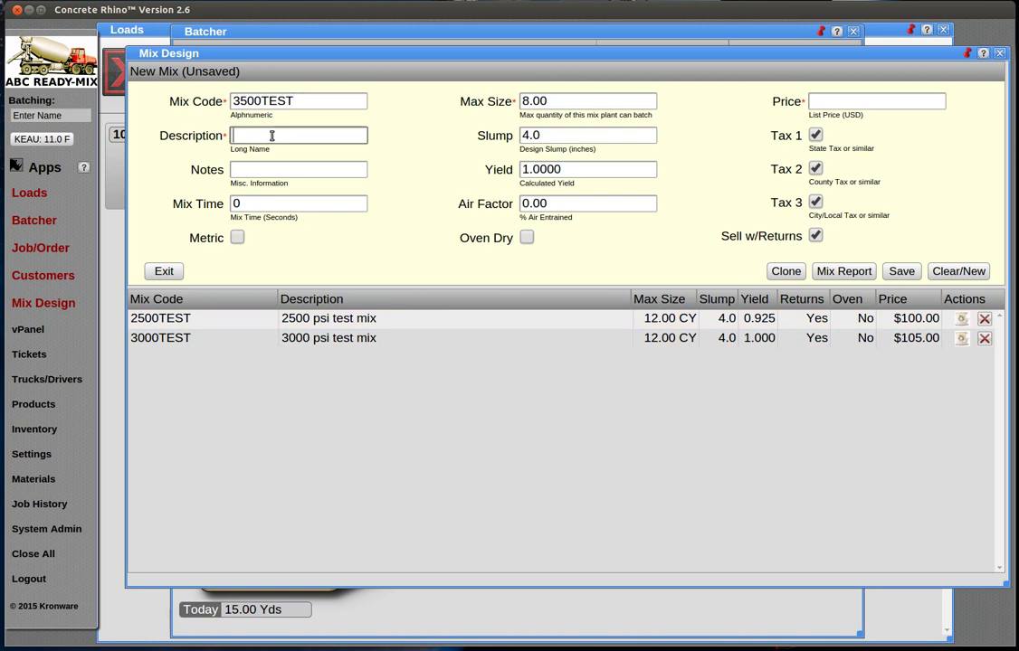
type("2")
key("BackSpace")
type("3500psi t")
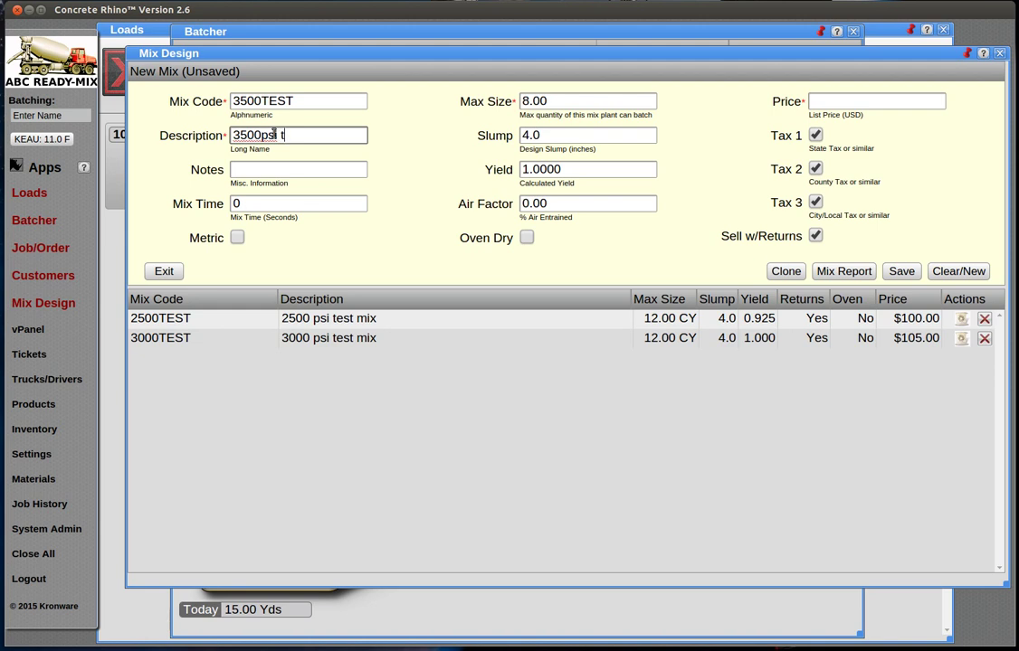
type("est mix")
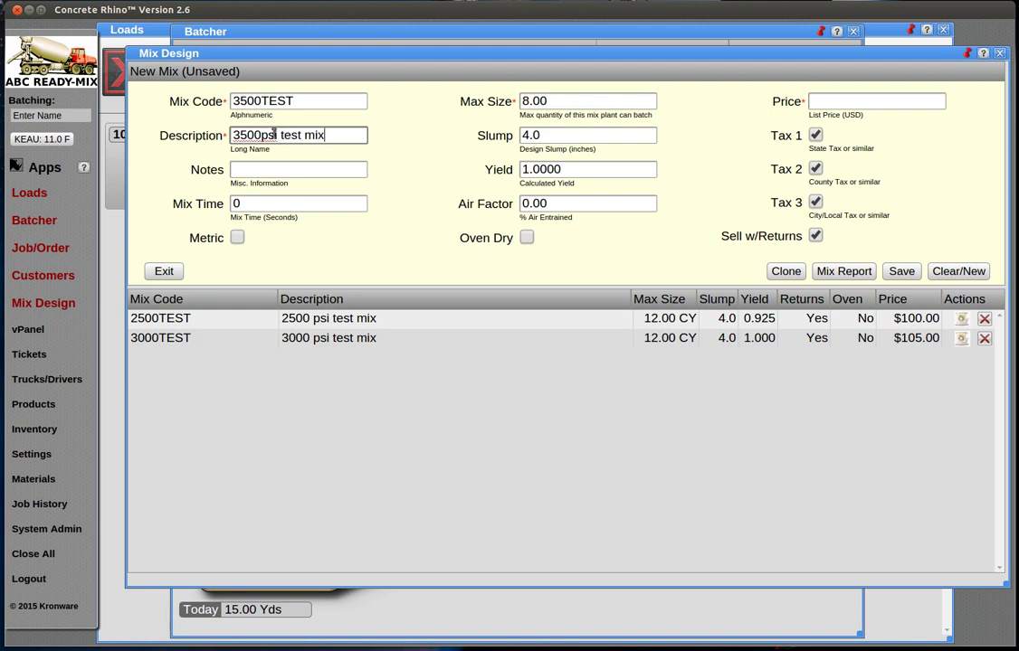
Step: Keep the max size at 8.00 and set the list price to 110
left_click(523, 101)
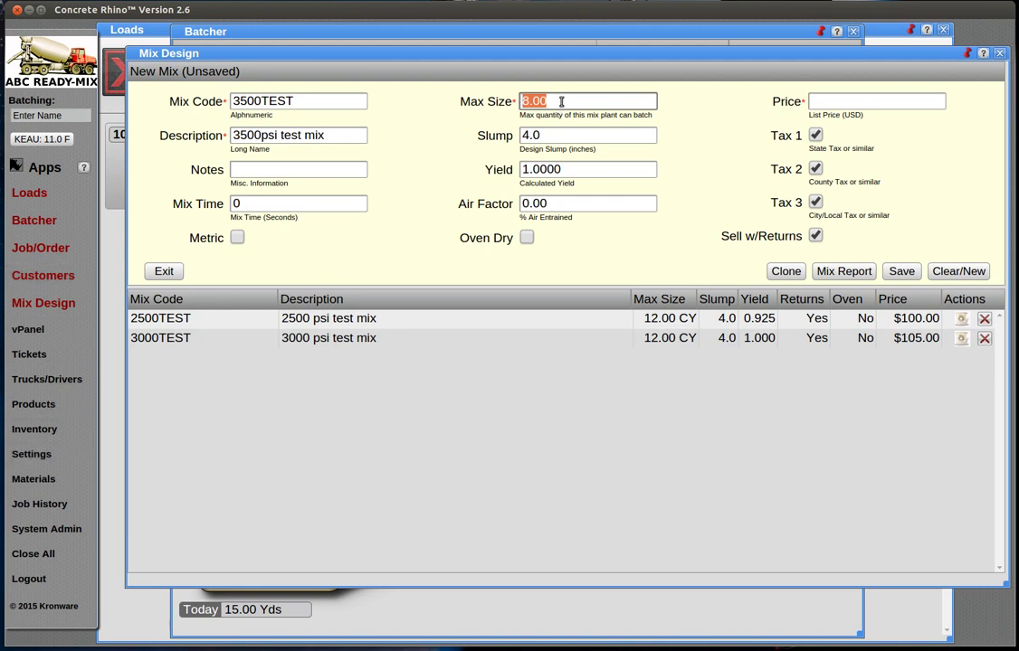
mouse_move(564, 94)
left_click(525, 100)
left_click(832, 101)
type("100")
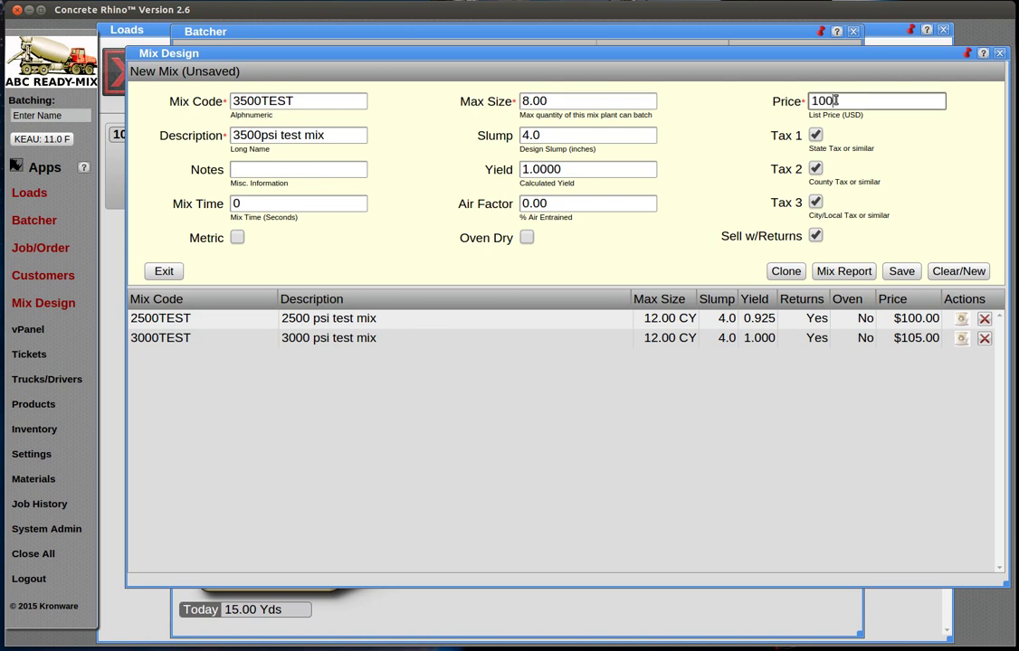
key("BackSpace")
key("BackSpace")
type("110")
key("BackSpace")
Step: Save the 3500TEST mix and add 1 1/2 Stone at 1200 lb to its materials
left_click(905, 273)
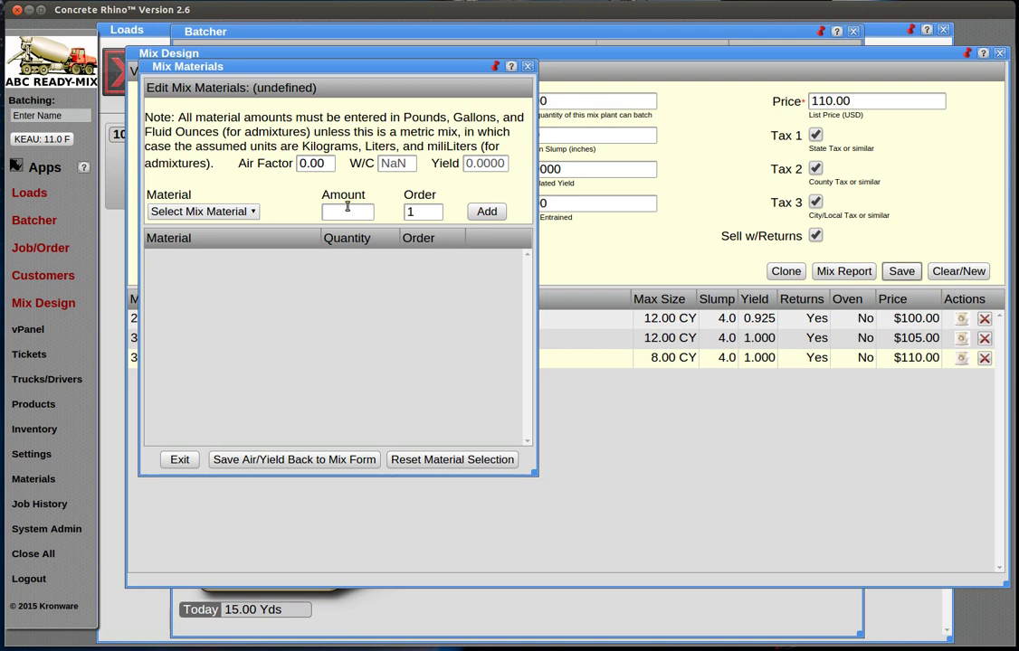
left_click(253, 212)
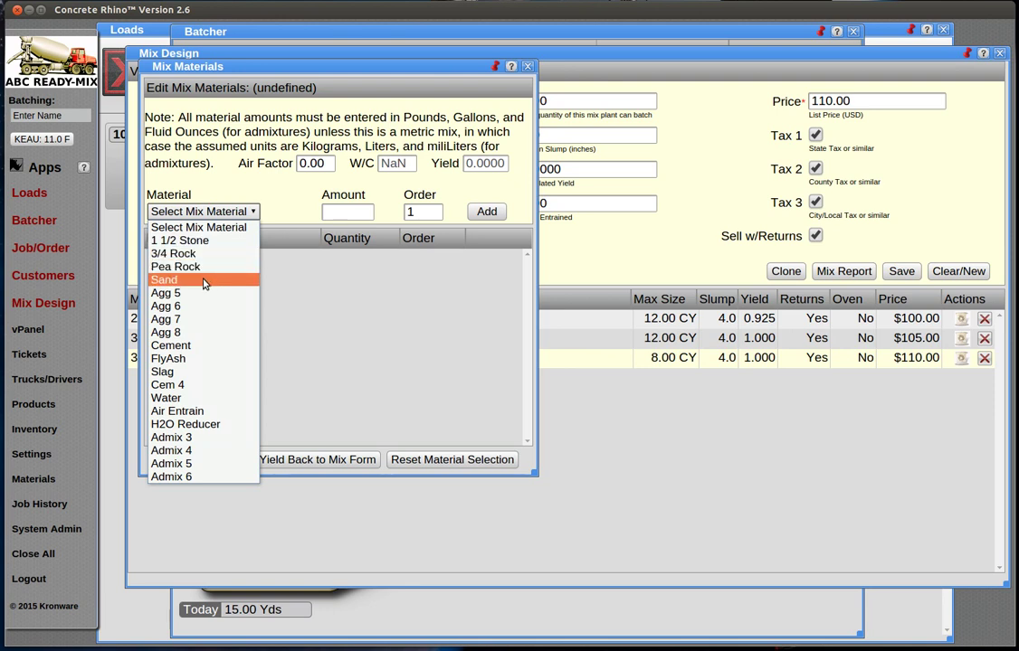
left_click(208, 241)
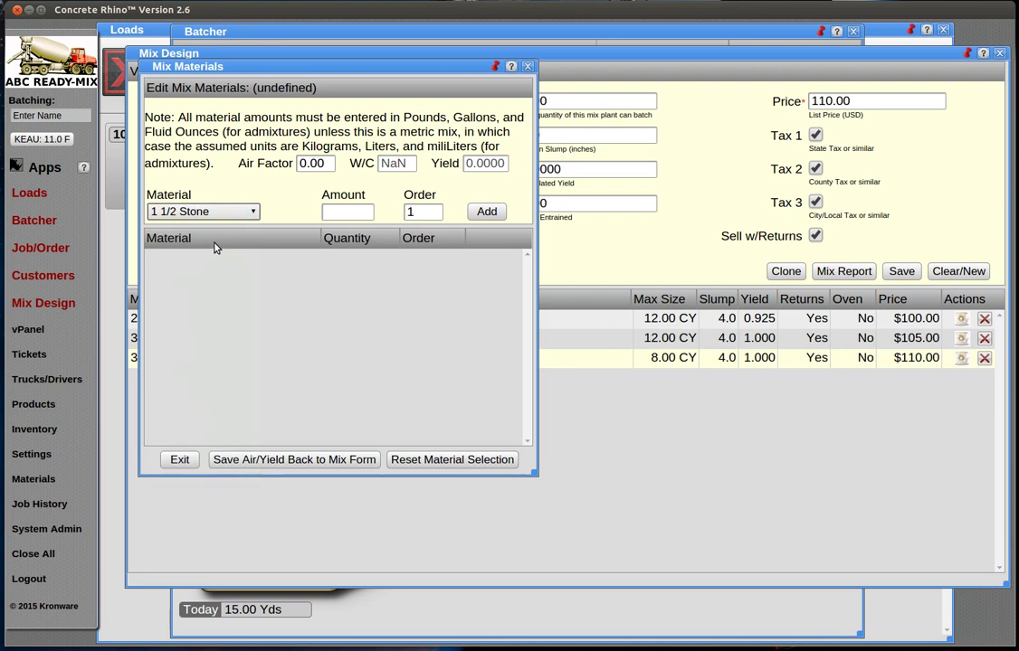
left_click(347, 212)
type("1200")
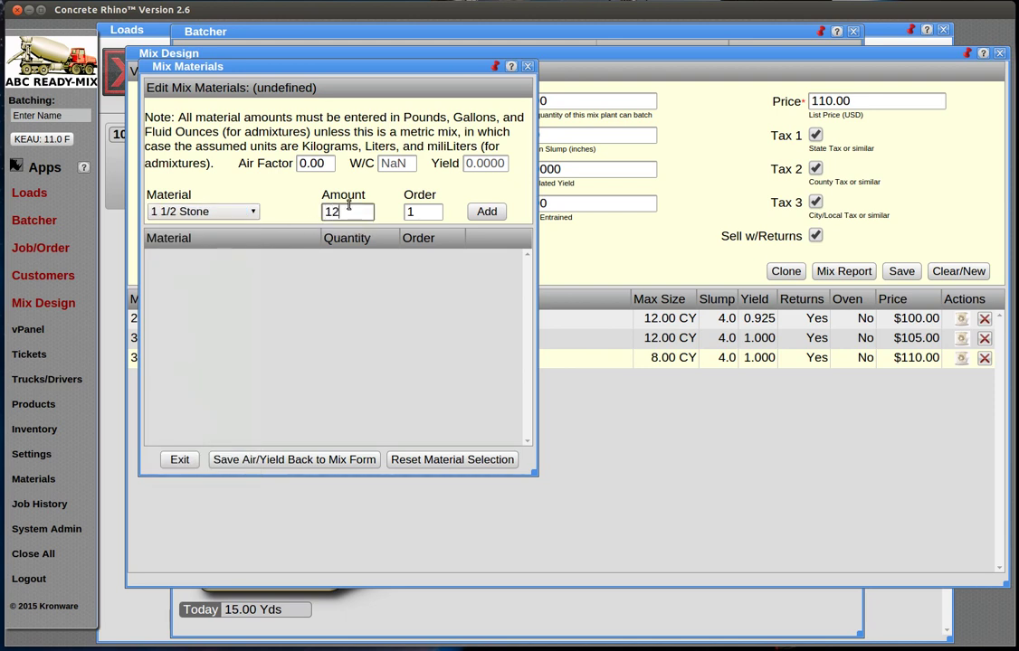
left_click(487, 211)
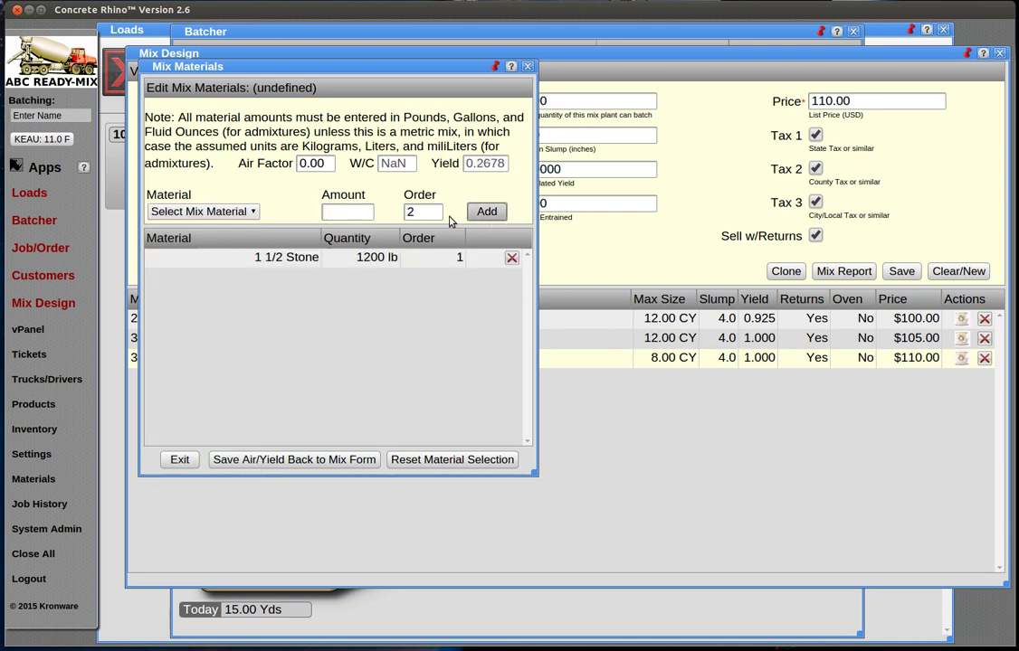
Step: Add Sand at 1600 lb to the 3500TEST materials
left_click(246, 211)
left_click(216, 281)
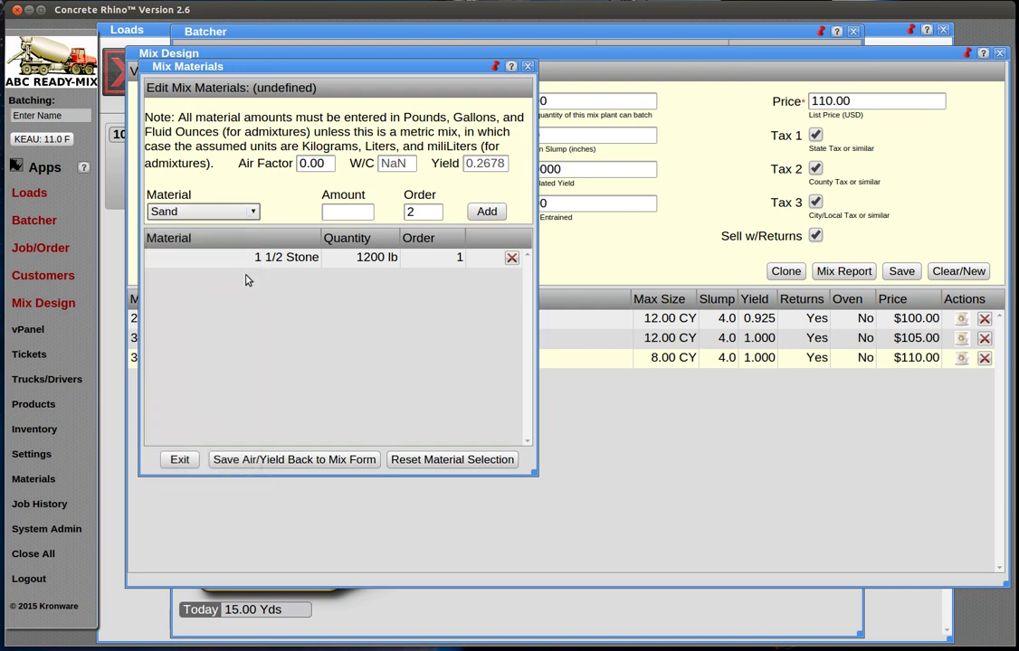
left_click(337, 214)
type("1600")
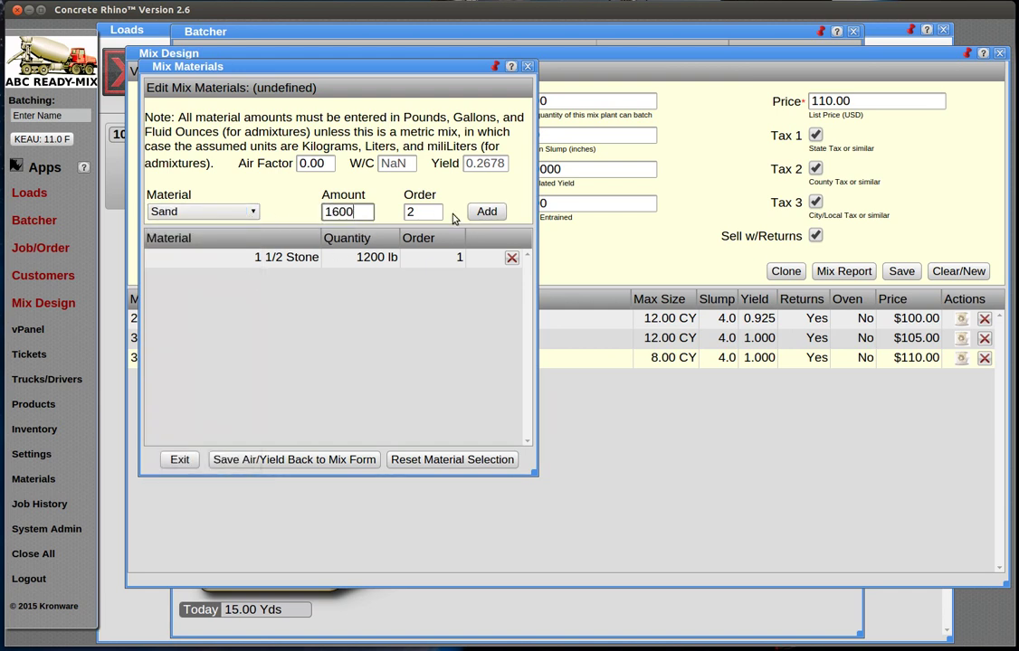
left_click(487, 214)
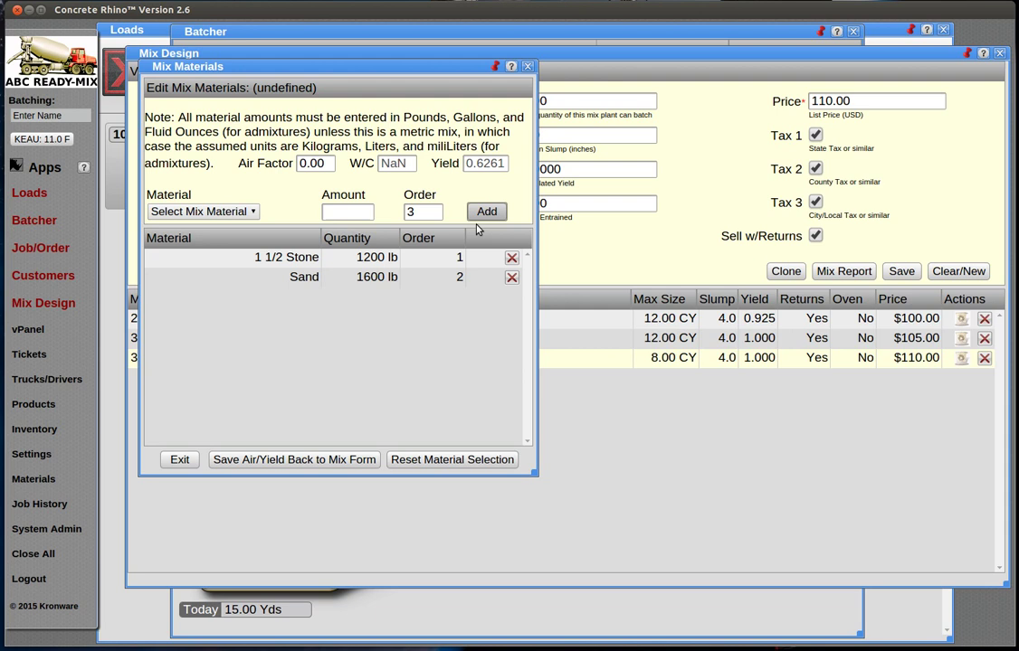
left_click(253, 213)
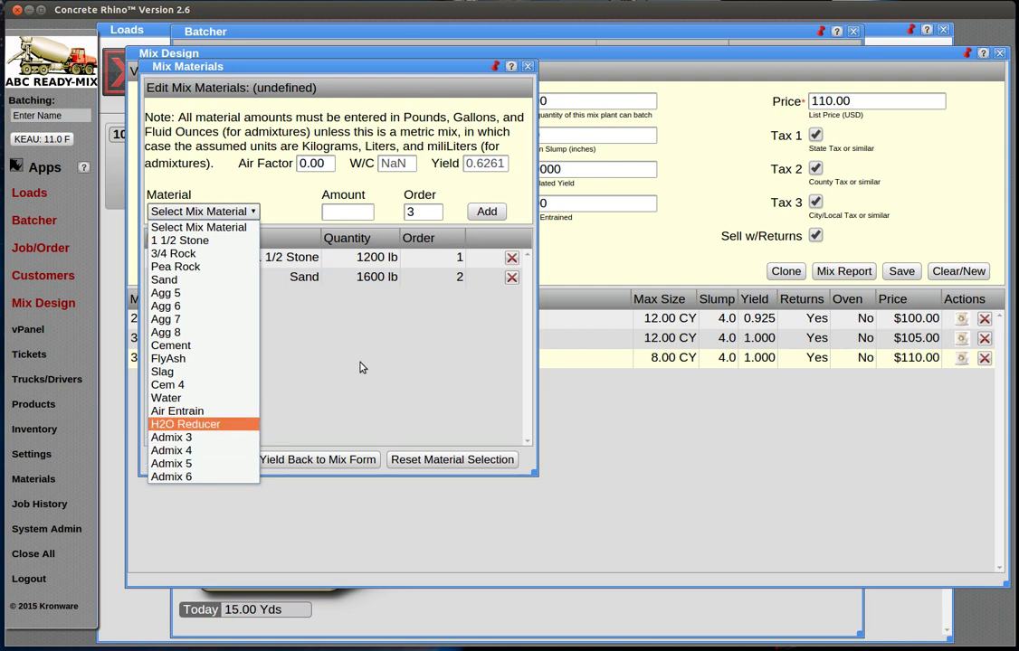
Step: Add Admix 6 at 0 oz, exit the materials window, and save 3500TEST
left_click(193, 477)
left_click(337, 212)
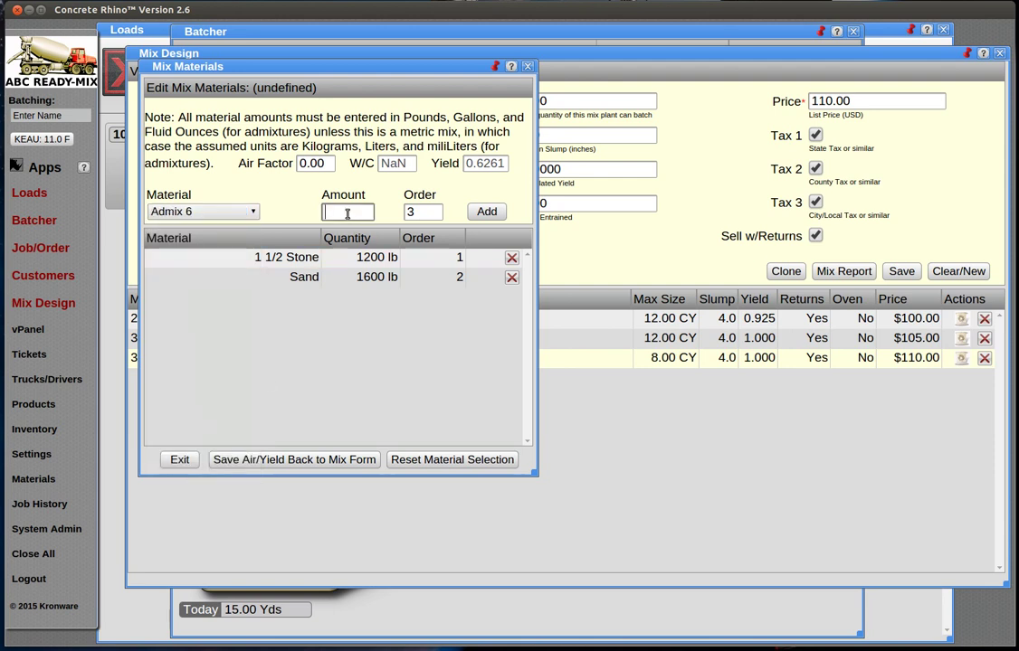
type("0")
left_click(486, 212)
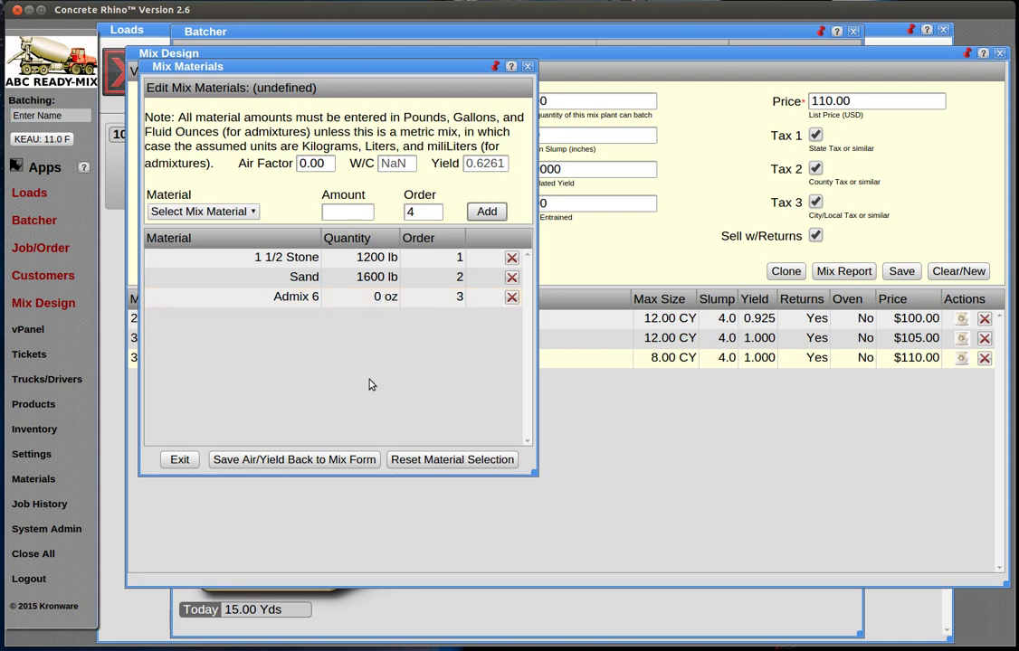
left_click(178, 459)
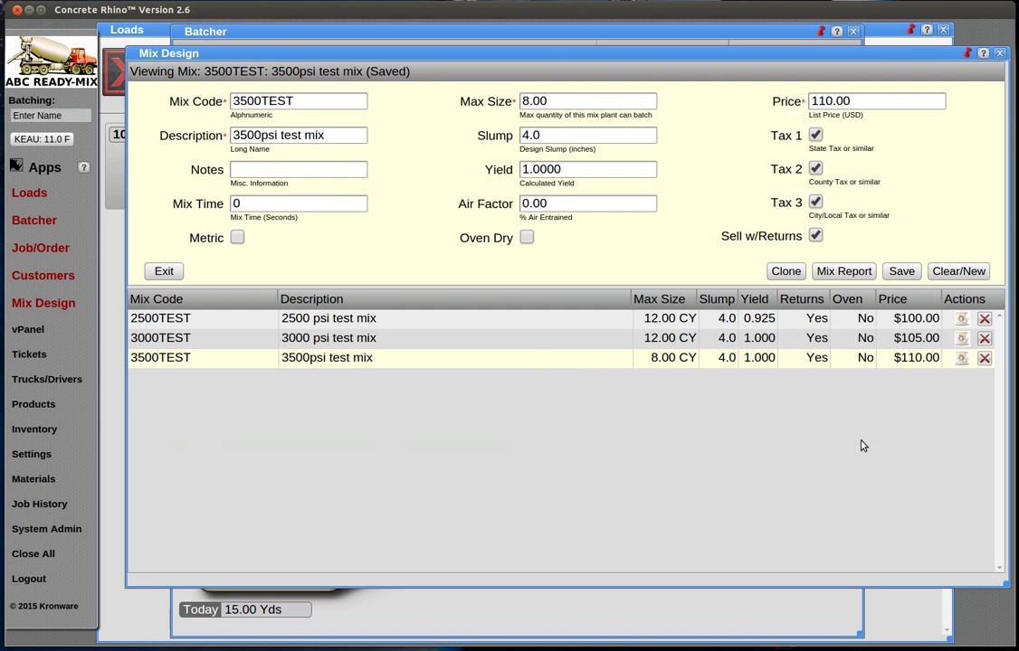
left_click(905, 271)
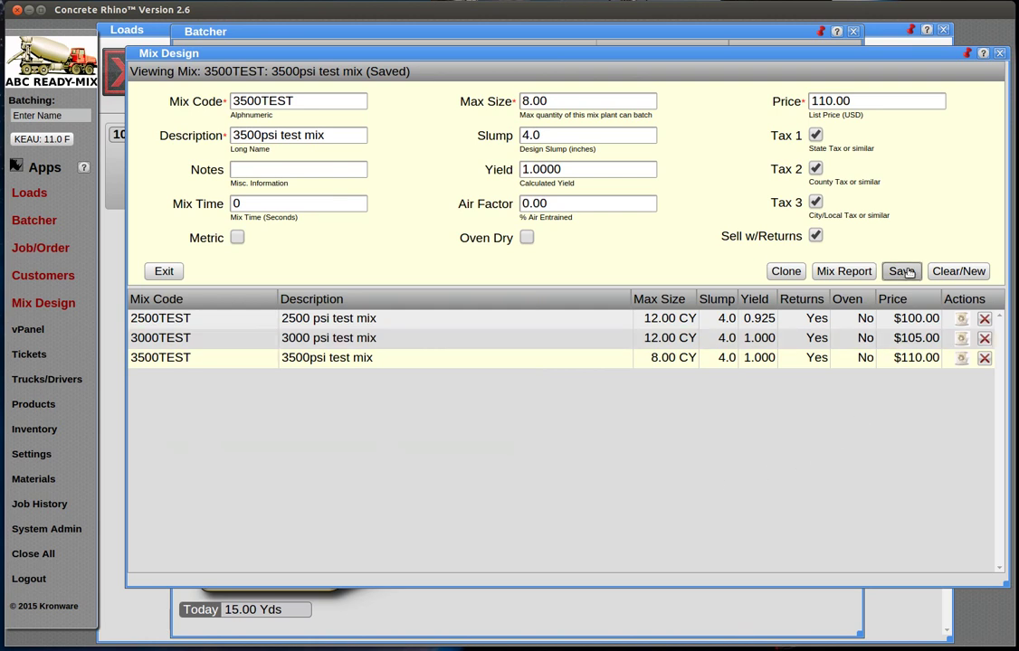